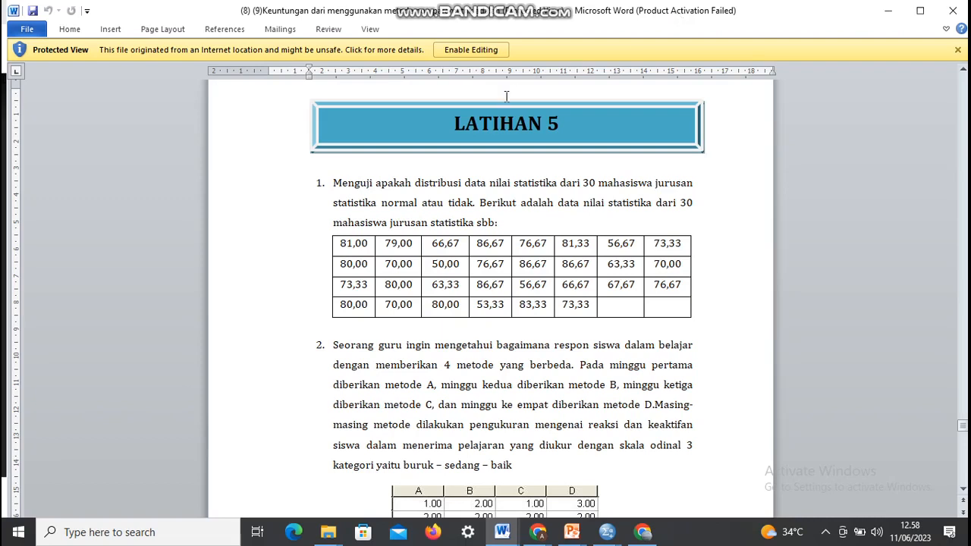
Switch to the SPSS Data Editor and check the NS variable's definition and data against exercise 1 in the Word document.
left_click(607, 532)
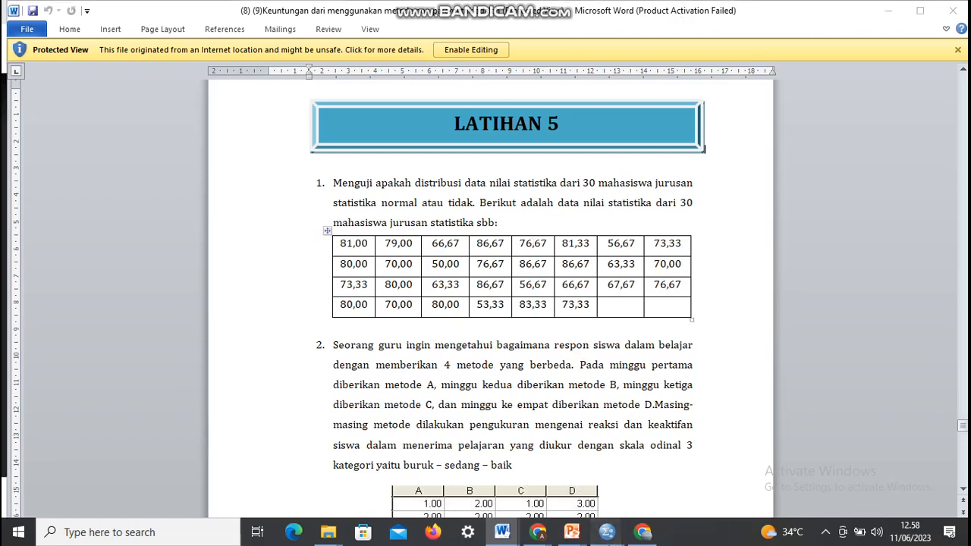
left_click(497, 483)
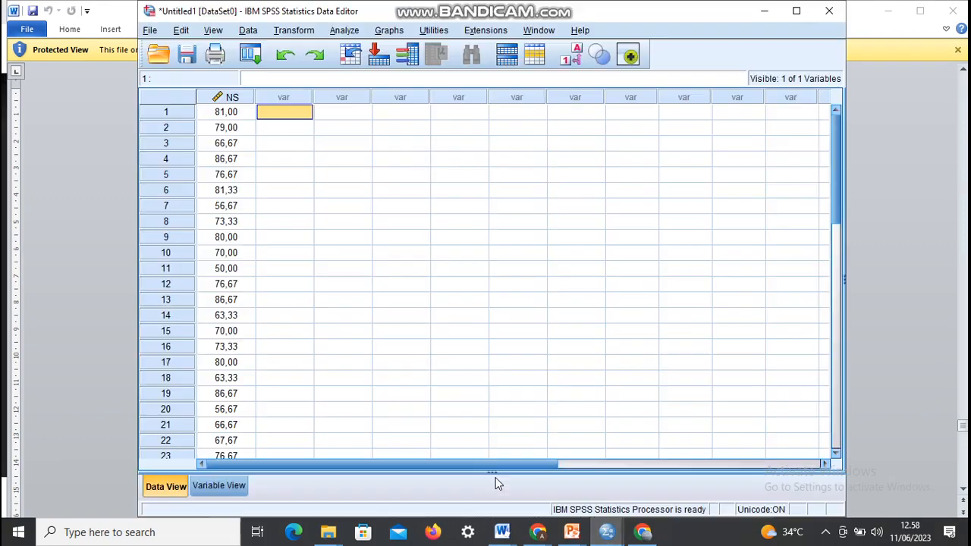
left_click(218, 486)
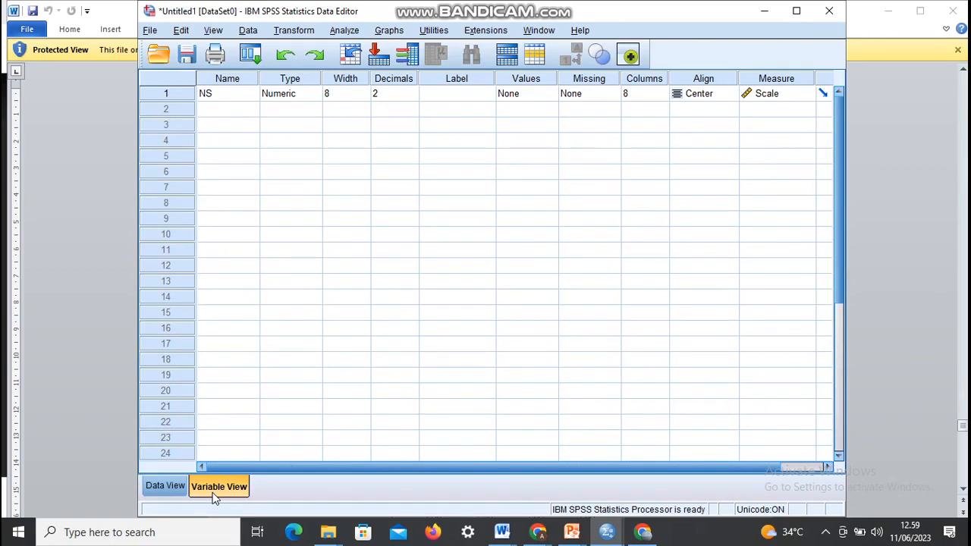
left_click(506, 534)
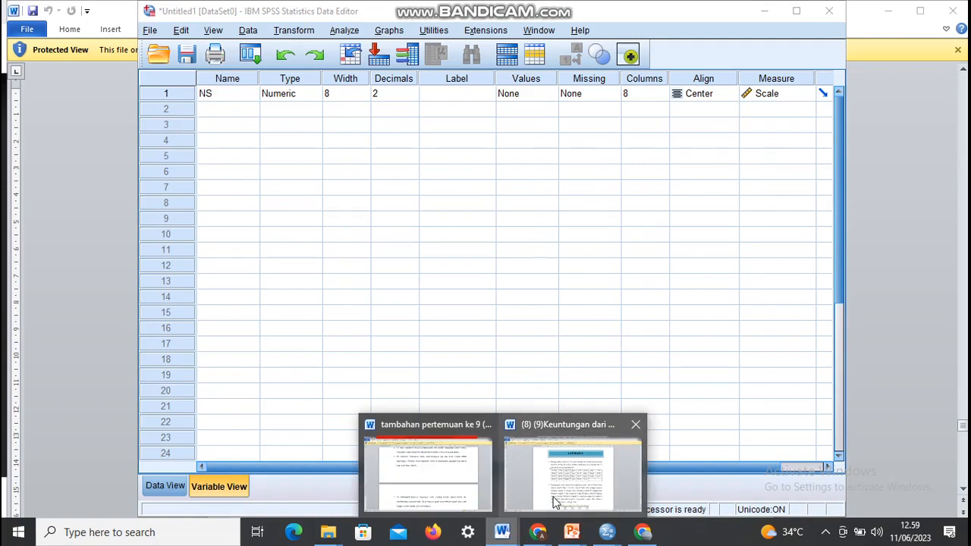
left_click(553, 500)
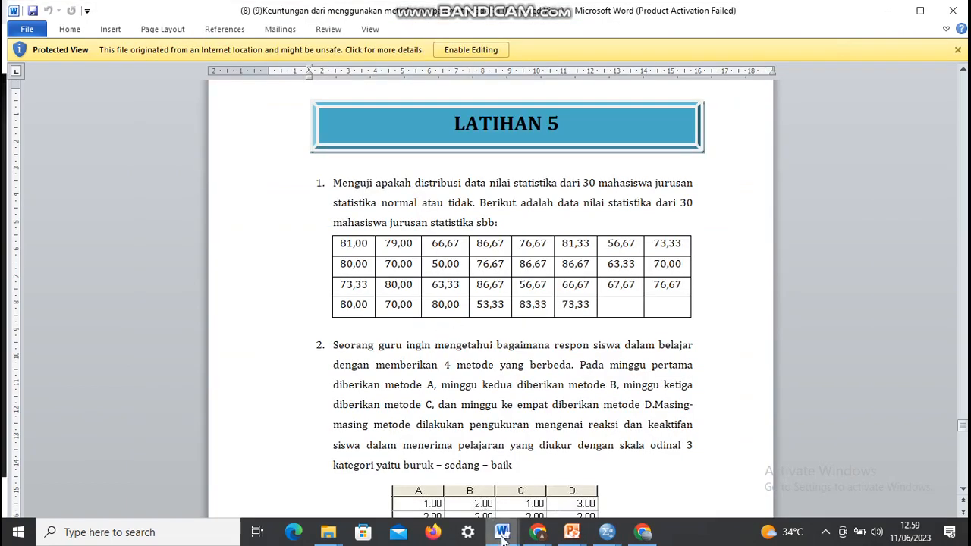
mouse_move(606, 532)
left_click(456, 496)
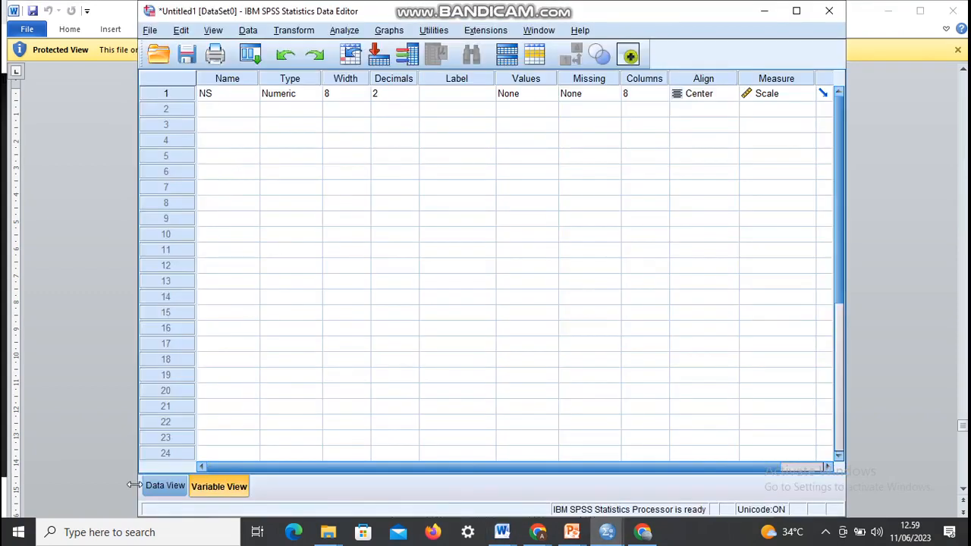
left_click(172, 485)
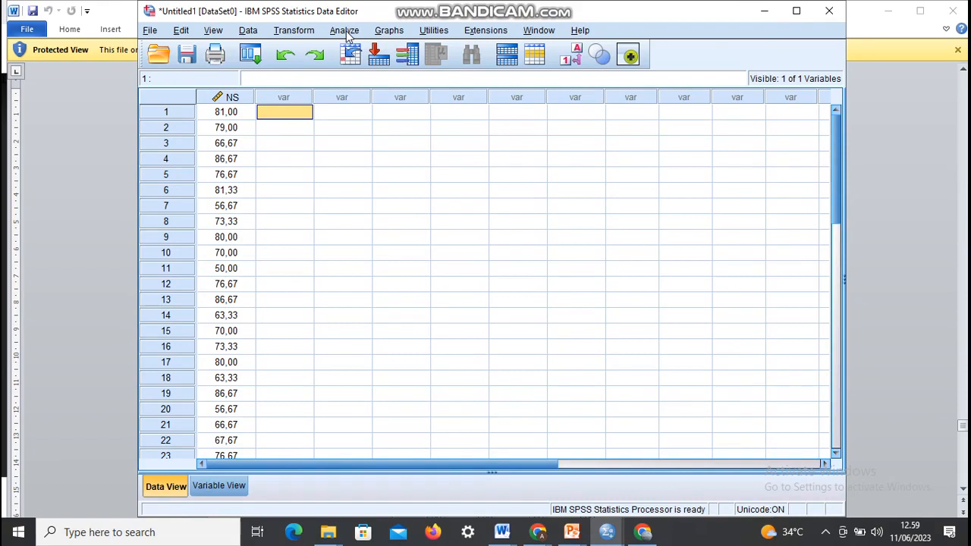
double_click(505, 171)
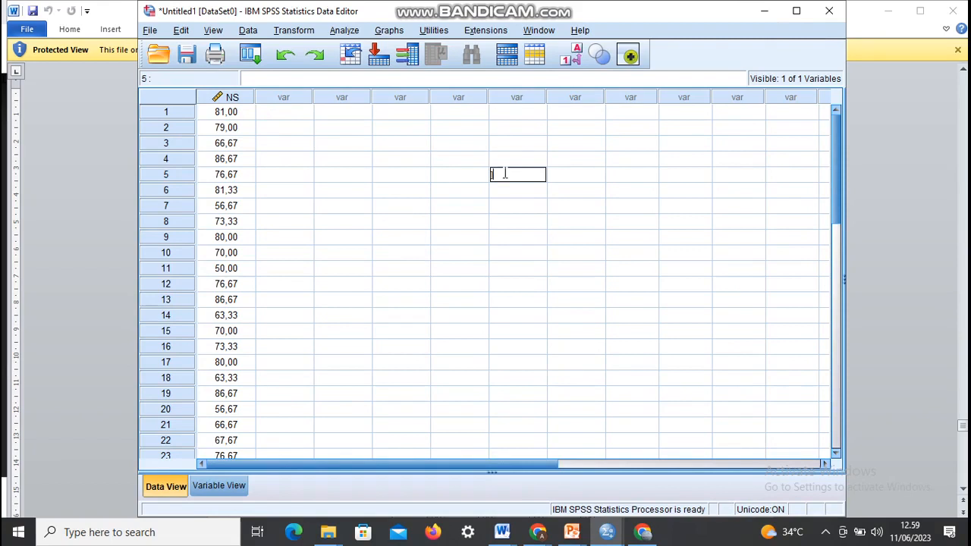
Run a legacy one-sample Kolmogorov-Smirnov test on NS with the Normal distribution and examine its significance value in the output.
left_click(352, 30)
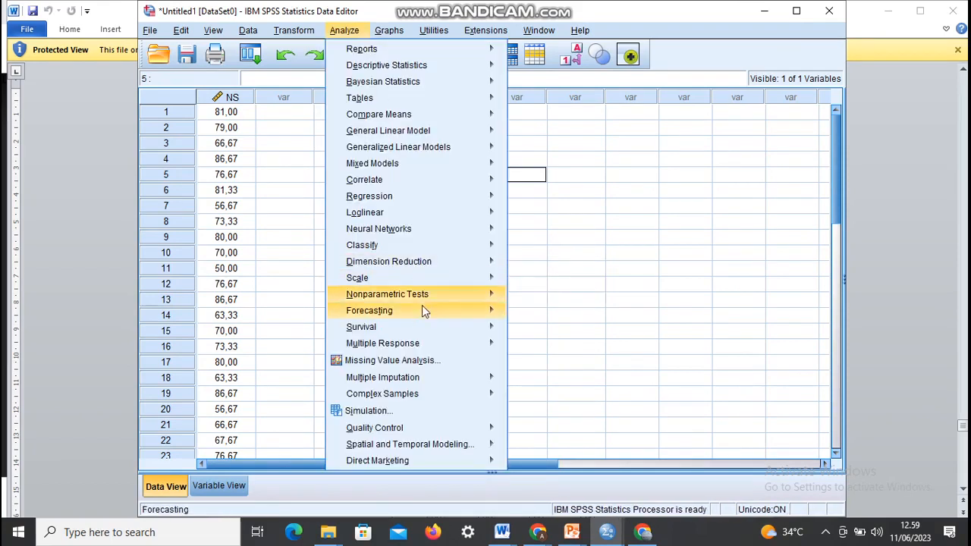
mouse_move(437, 301)
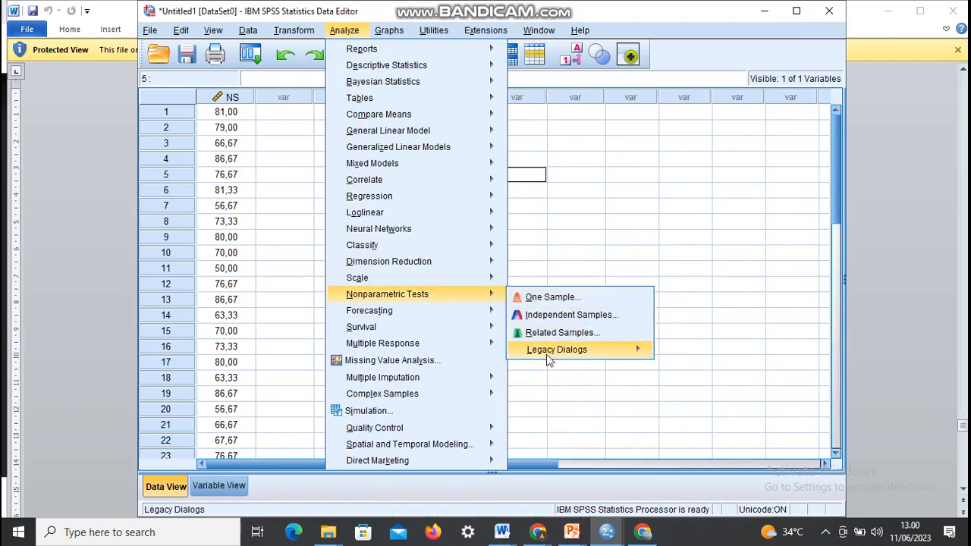
mouse_move(549, 361)
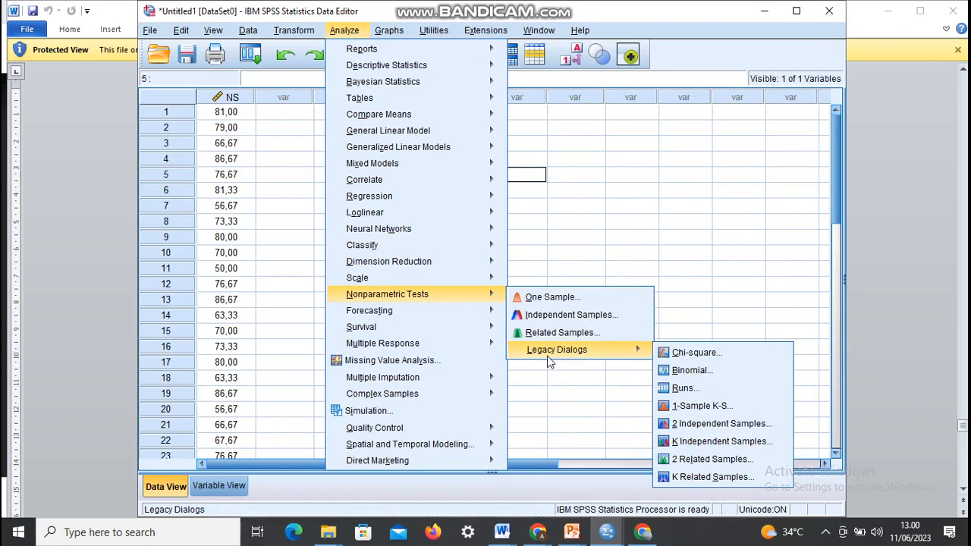
left_click(692, 407)
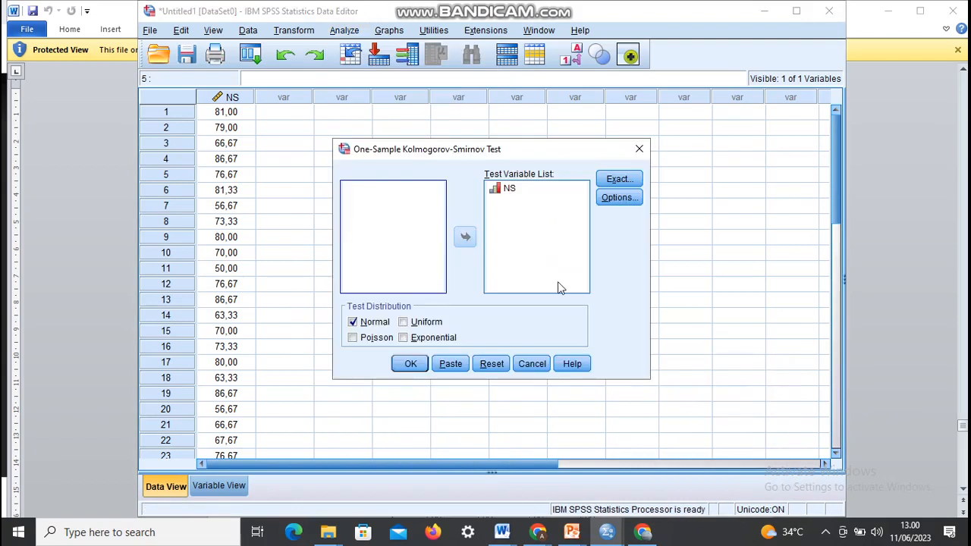
left_click(498, 189)
left_click(409, 365)
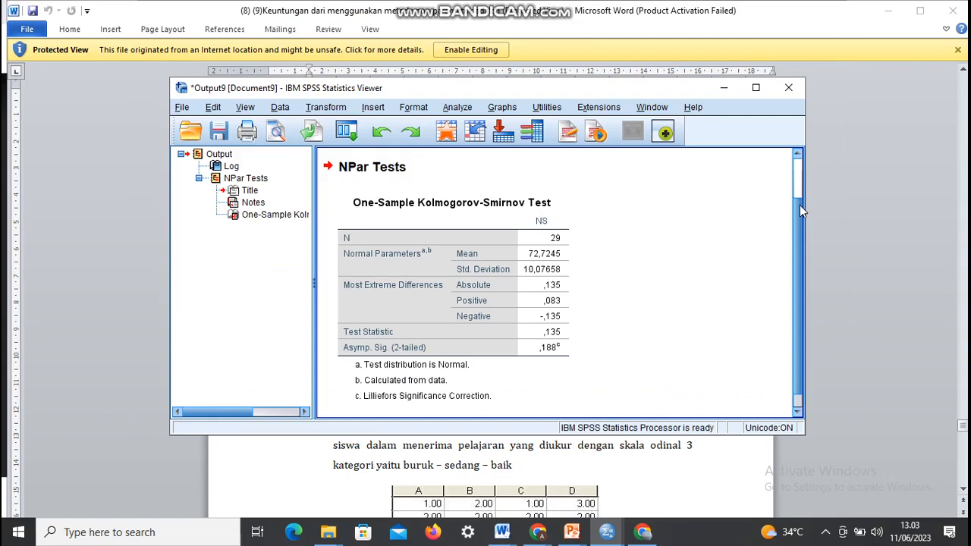
left_click(540, 337)
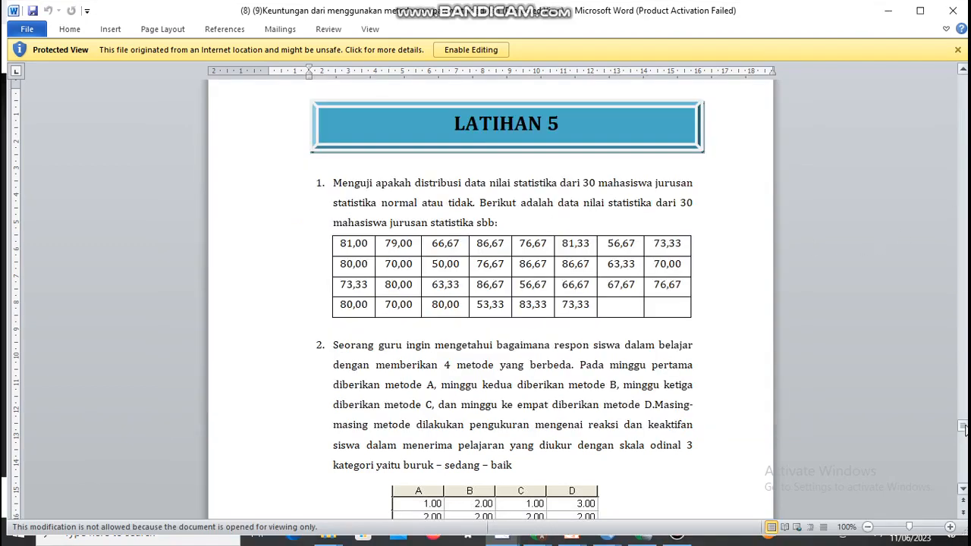
Read exercise 2 in the Word document and bring its table of methods A to D into view.
left_click_drag(963, 427, 963, 431)
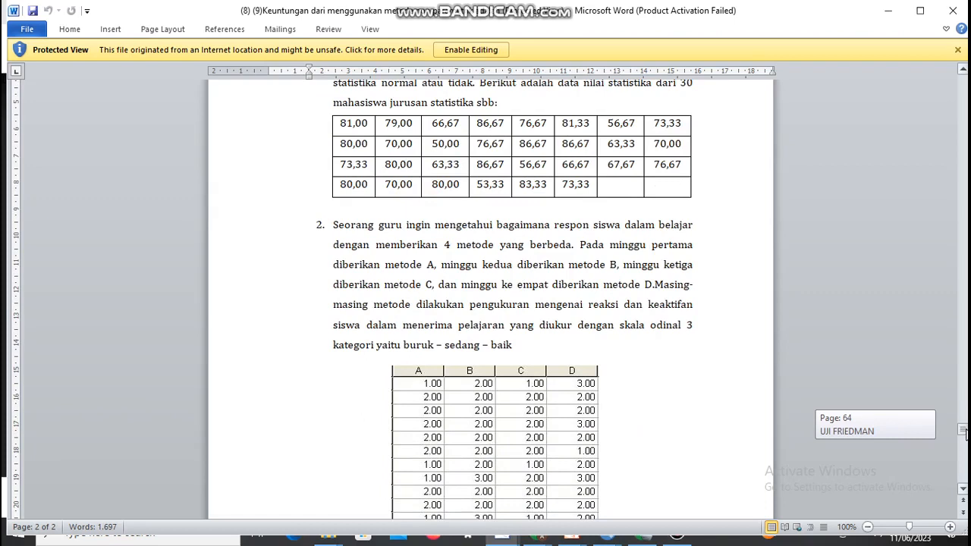
left_click_drag(963, 429, 963, 429)
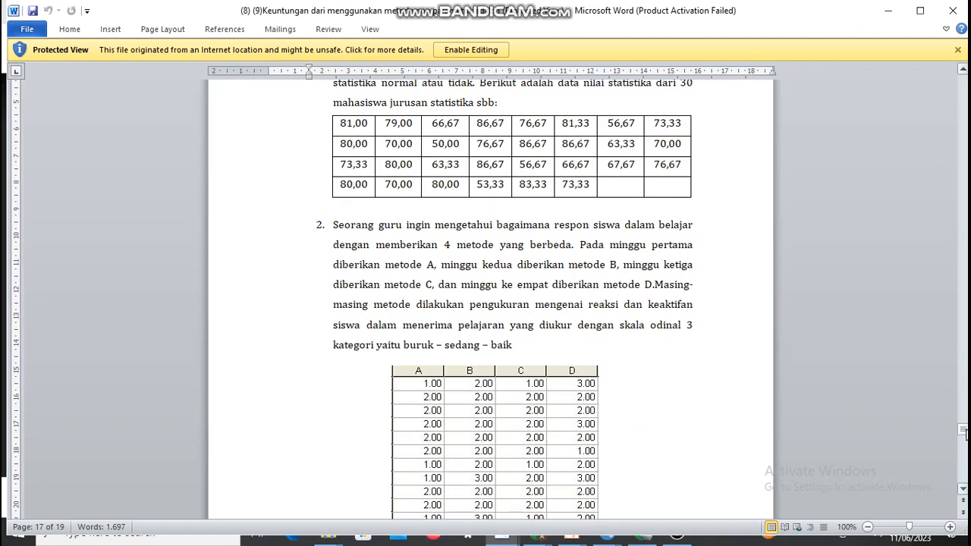
mouse_move(965, 433)
left_mouse_down()
mouse_move(963, 443)
mouse_move(963, 432)
left_mouse_up()
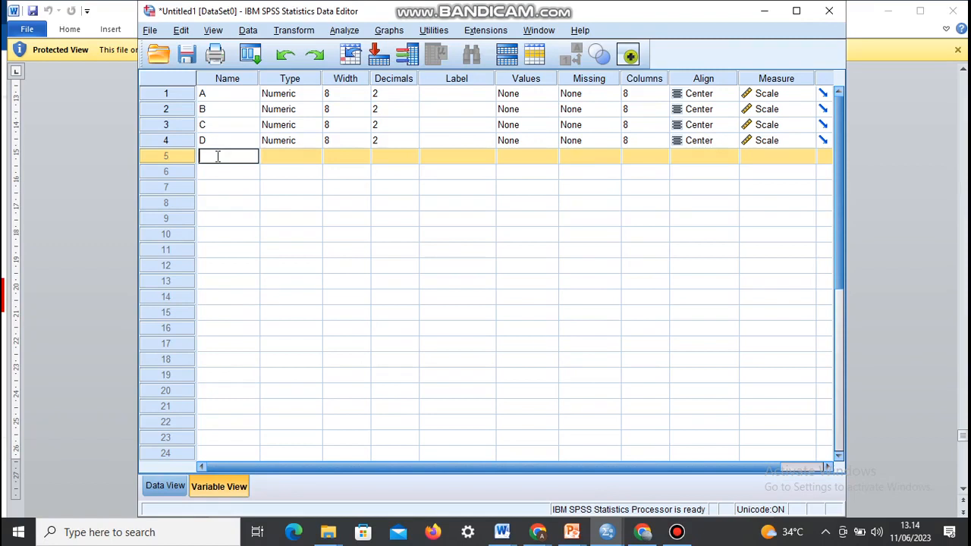
Compare the SPSS variables A, B, C and D with the exercise 2 table in Word, and return to the Data Editor.
left_click(501, 525)
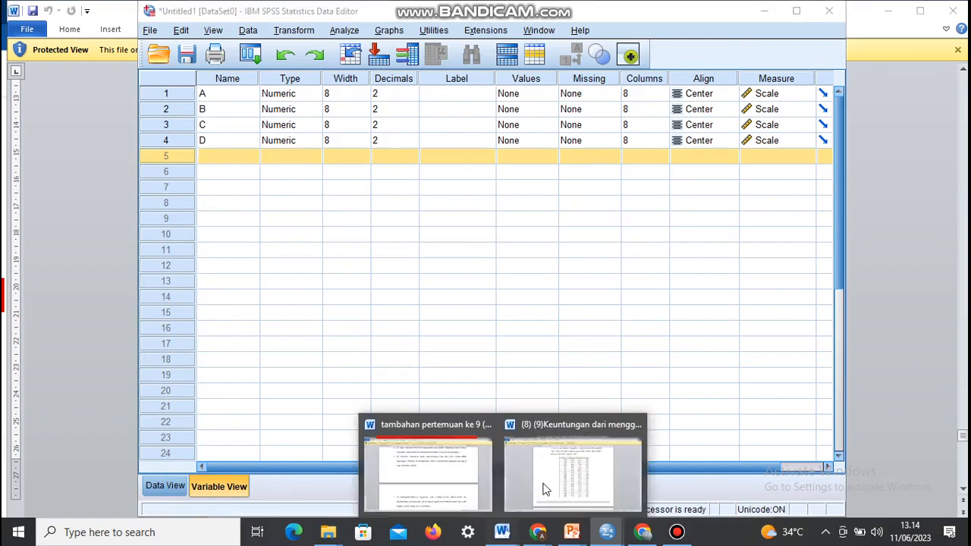
left_click(543, 489)
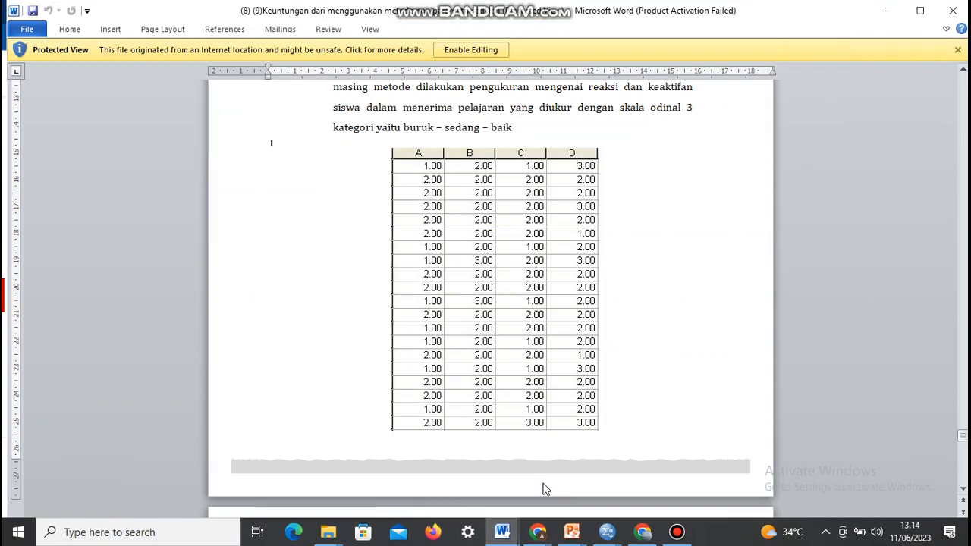
left_click(507, 524)
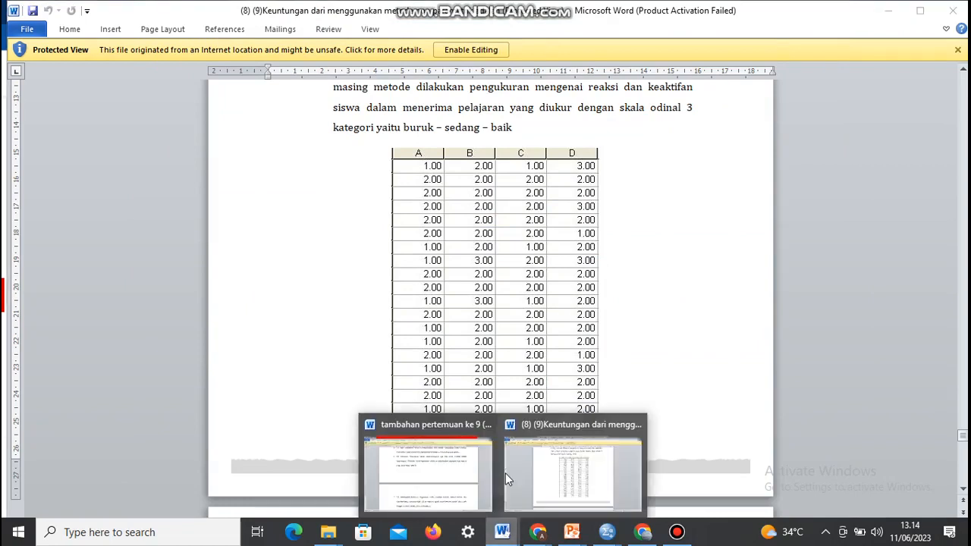
left_click(158, 483)
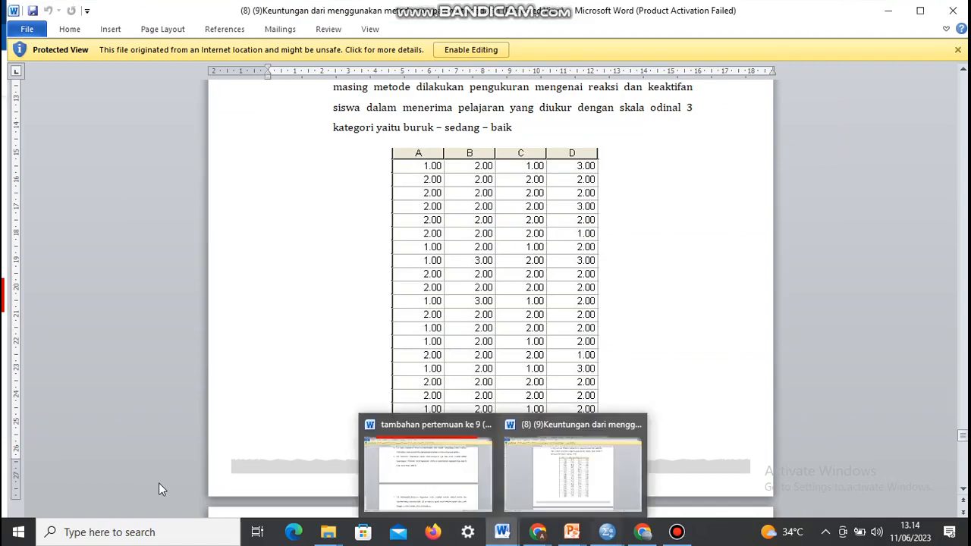
key("alt+Tab")
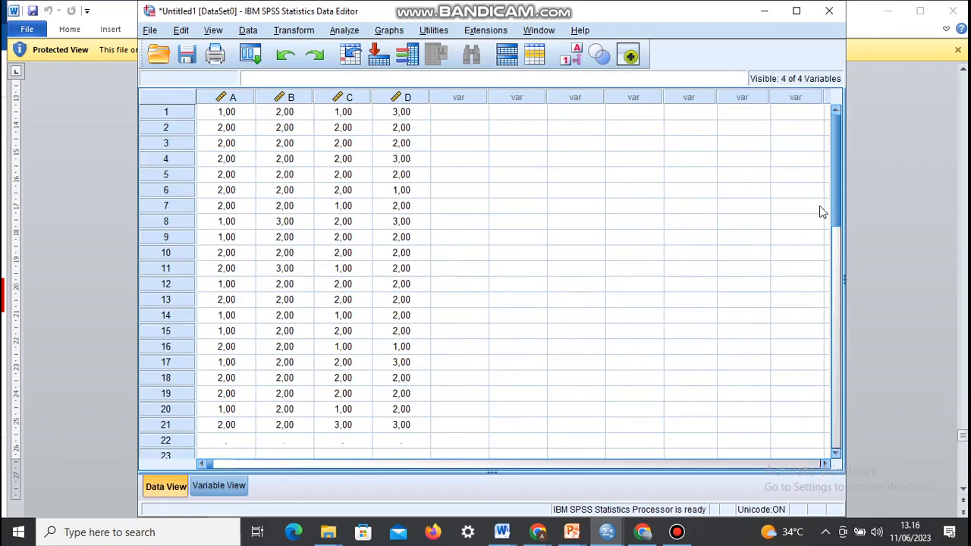
Run a legacy nonparametric K Related Samples test with the Friedman test type on variables A, B, C and D.
left_click(345, 30)
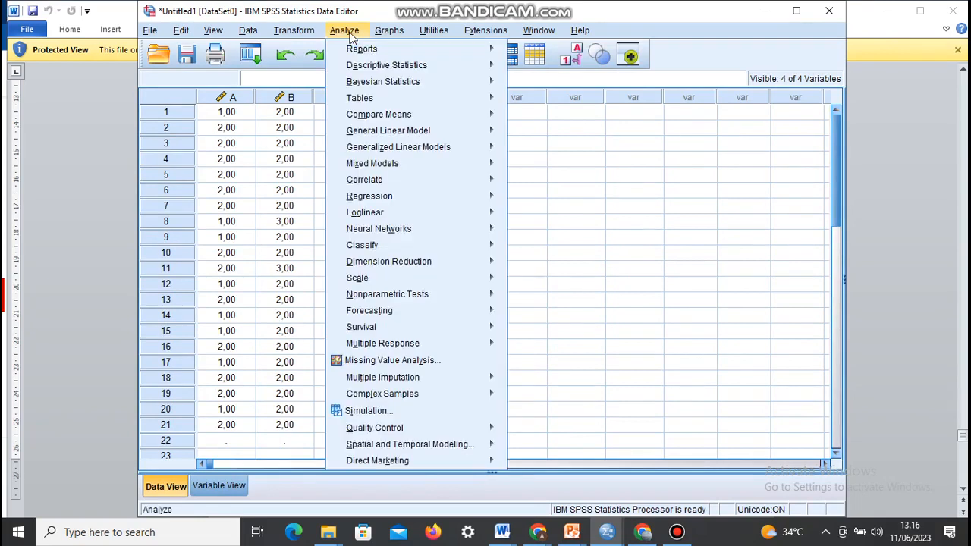
mouse_move(425, 288)
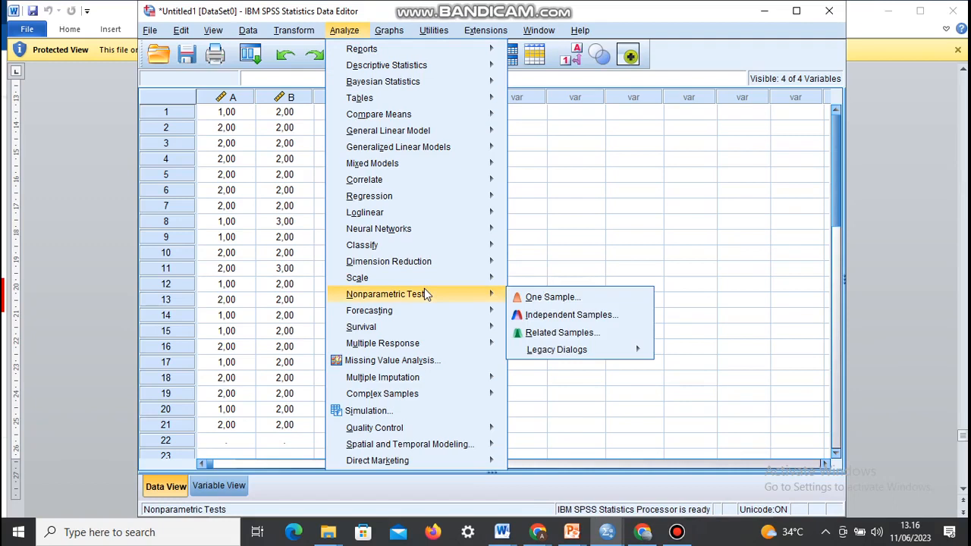
mouse_move(553, 356)
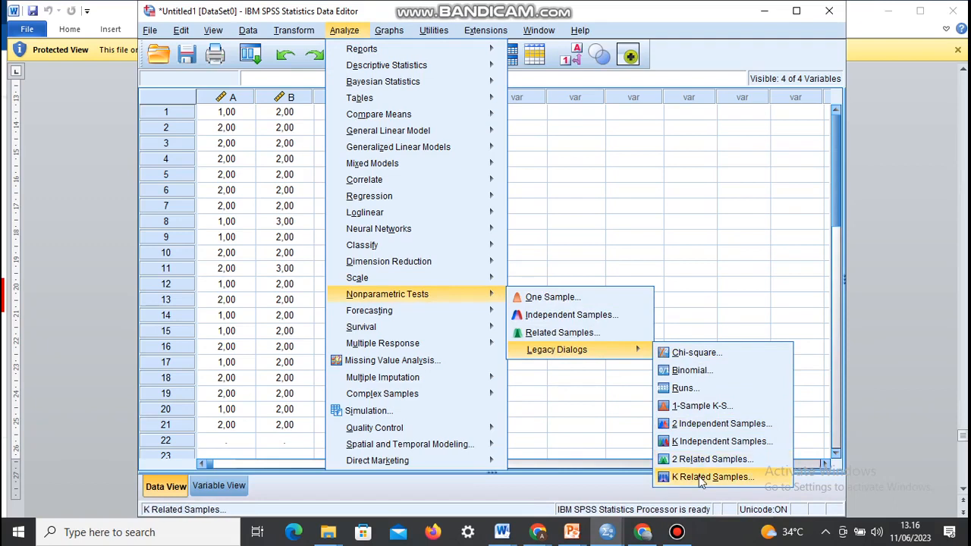
left_click(698, 475)
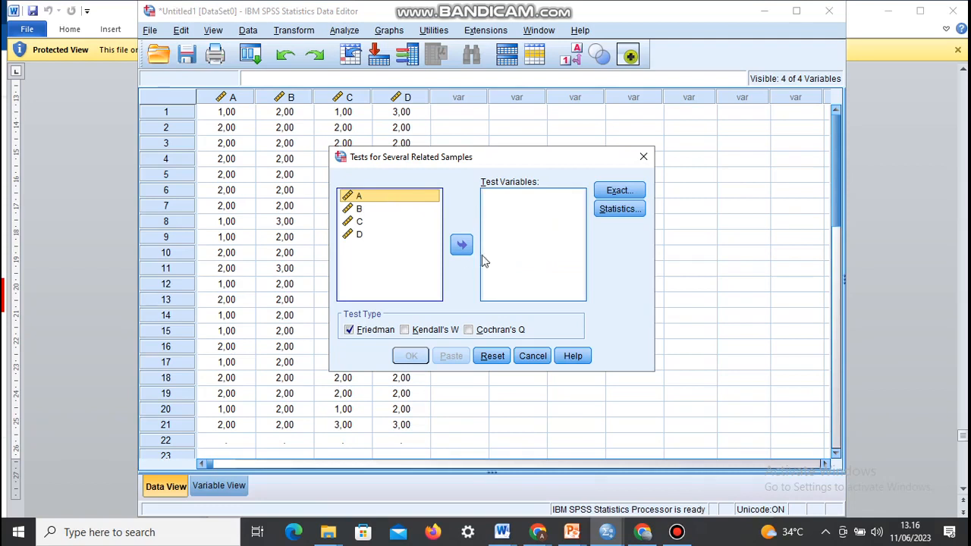
left_click(461, 244)
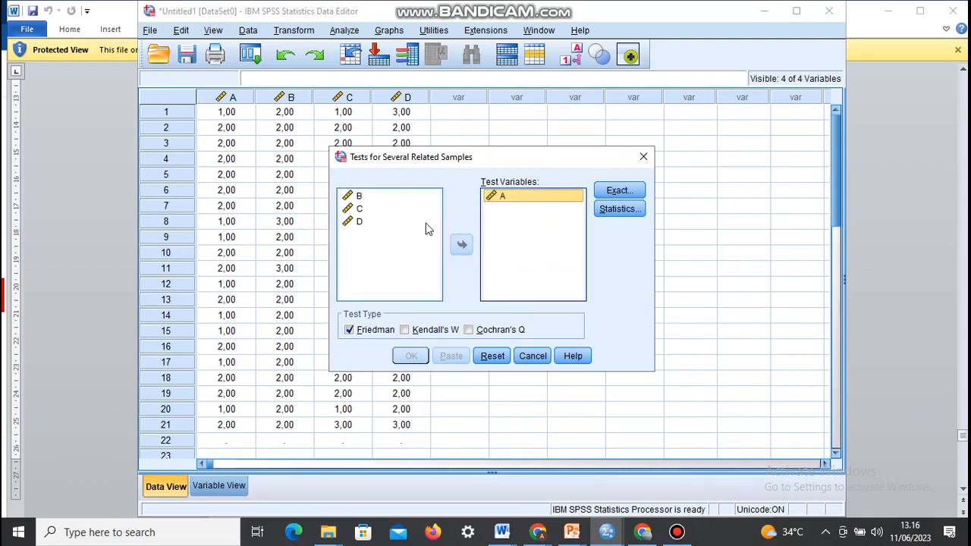
left_click(398, 196)
double_click(398, 195)
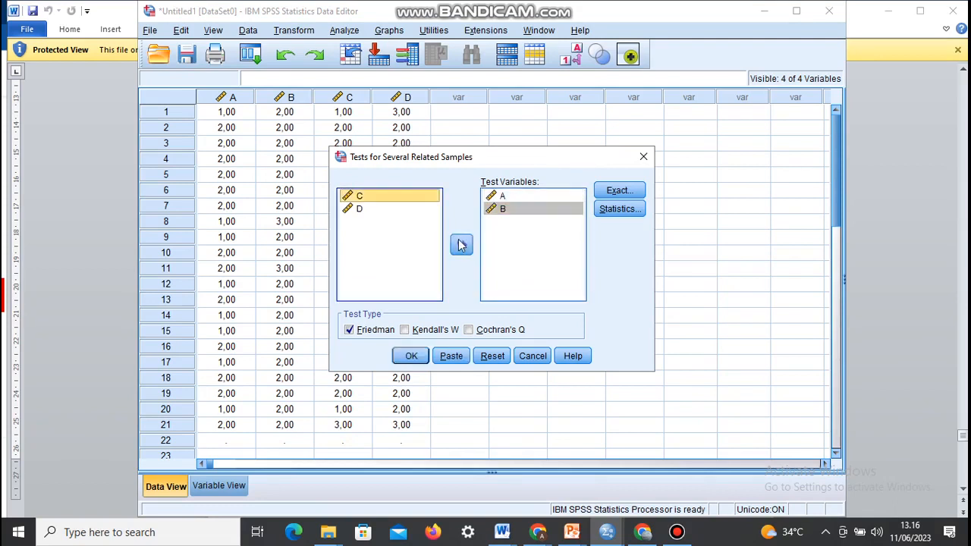
double_click(407, 197)
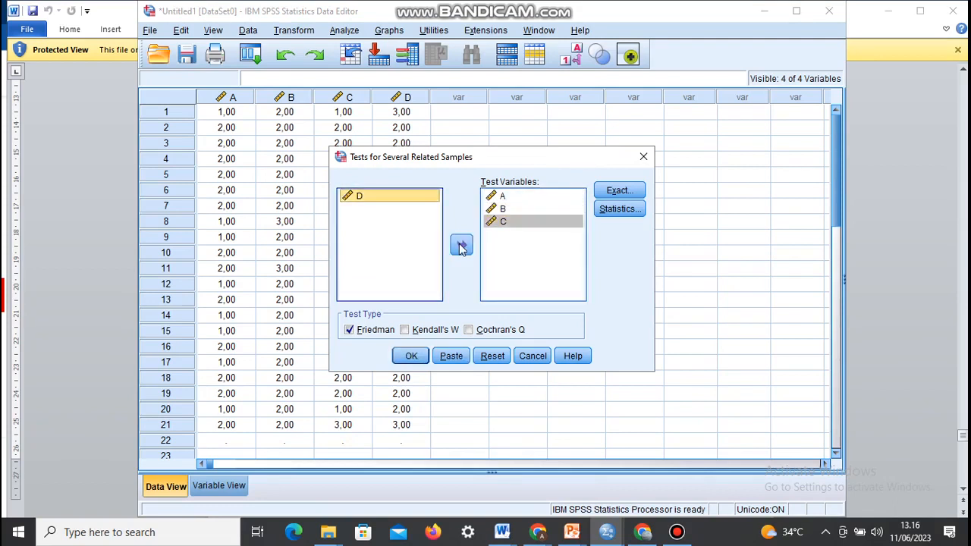
left_click(461, 246)
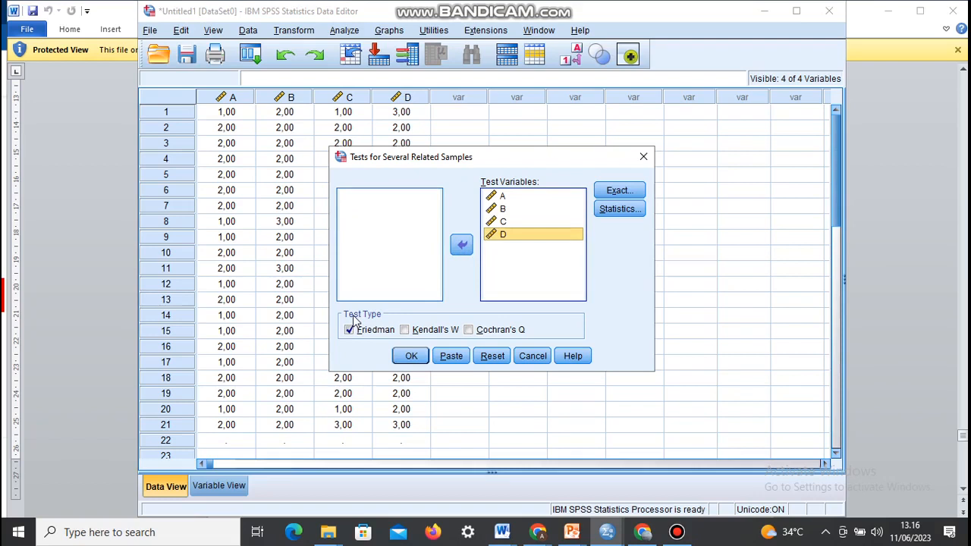
left_click(411, 357)
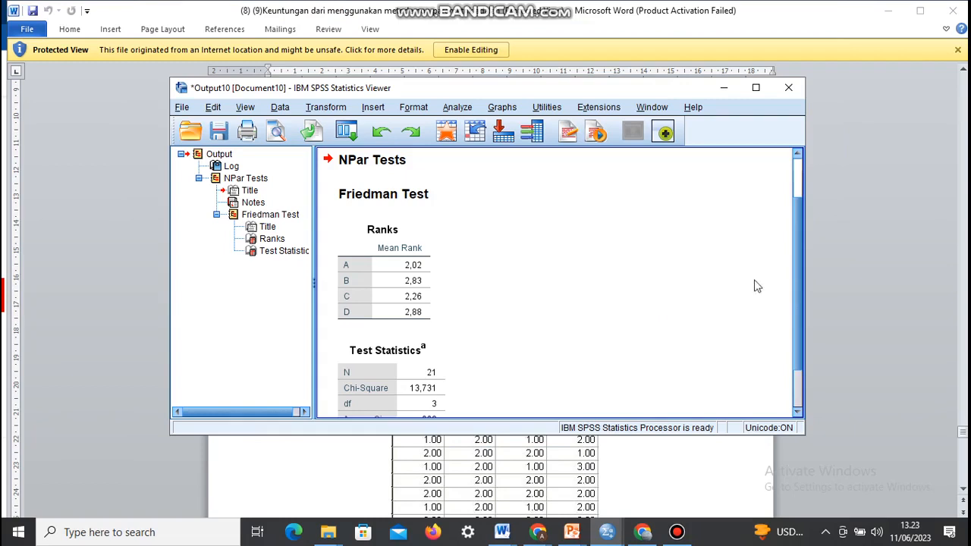
Examine the Ranks and Test Statistics tables in the Friedman test output.
left_click_drag(795, 254, 798, 285)
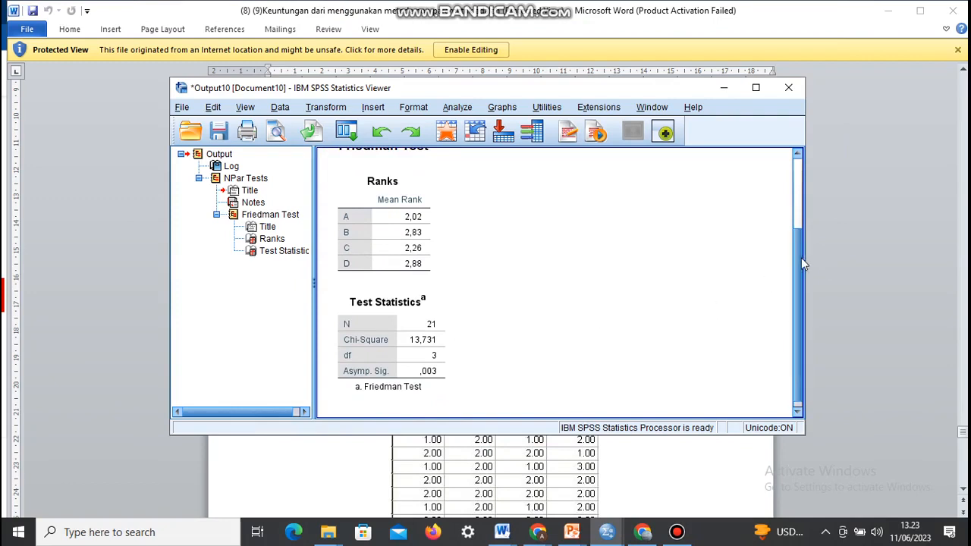
scroll(800, 265, "down", 1)
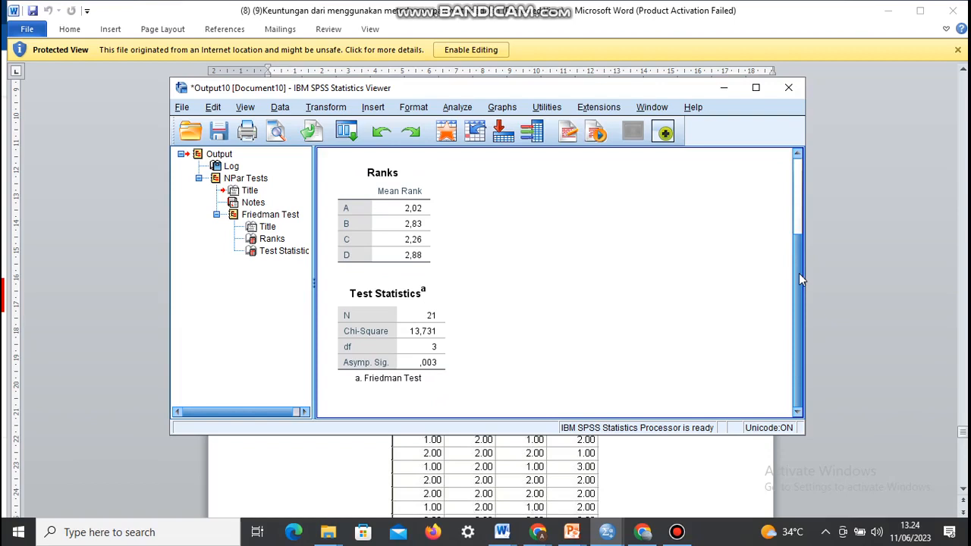
Copy the Sebelum and Sesudah values from the exercise 3 table in Word into the SPSS data sheet, starting at row 1.
left_click(962, 453)
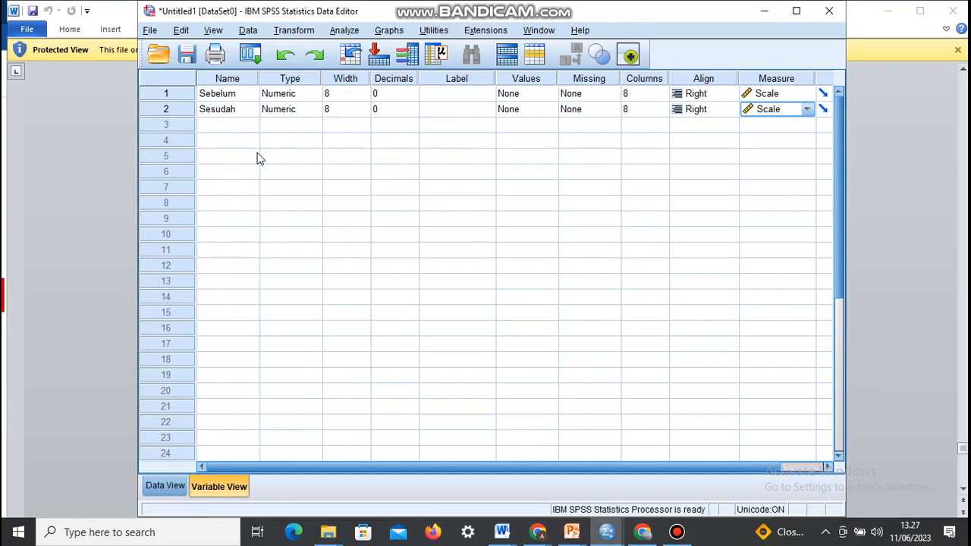
left_click(165, 486)
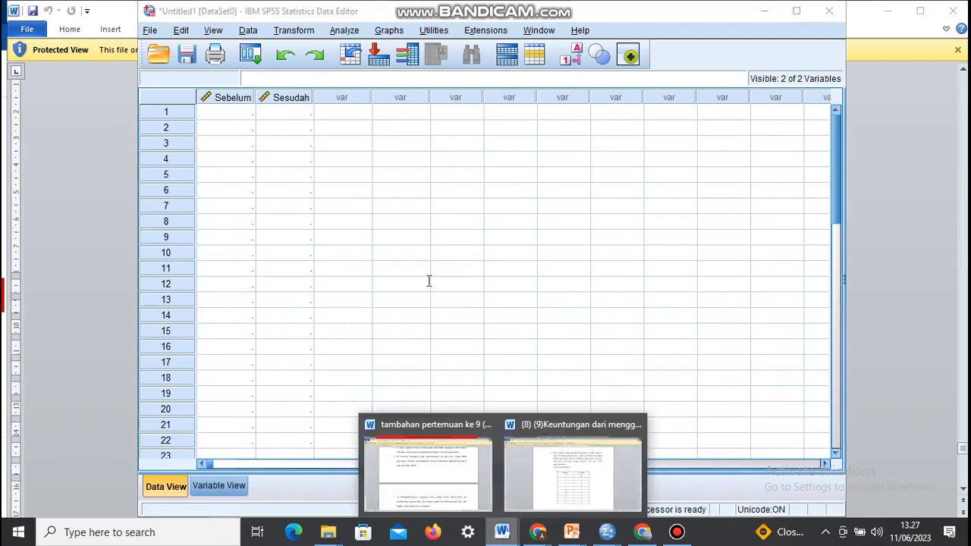
left_click(551, 460)
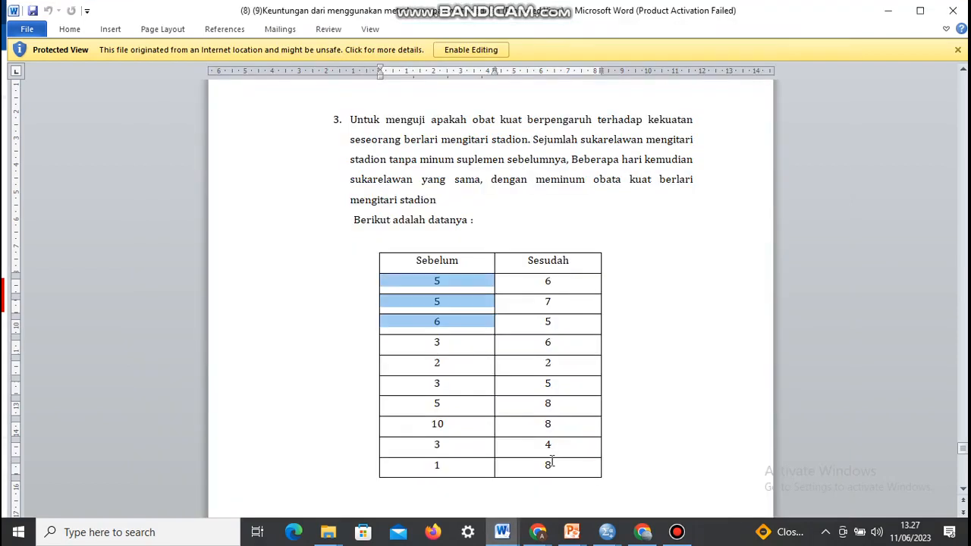
left_click(551, 463, "shift")
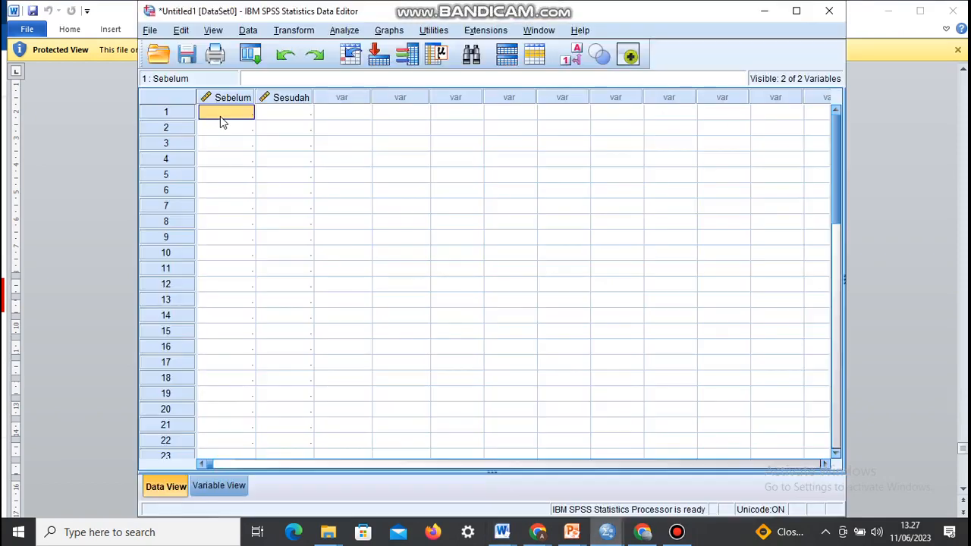
key("ctrl+v")
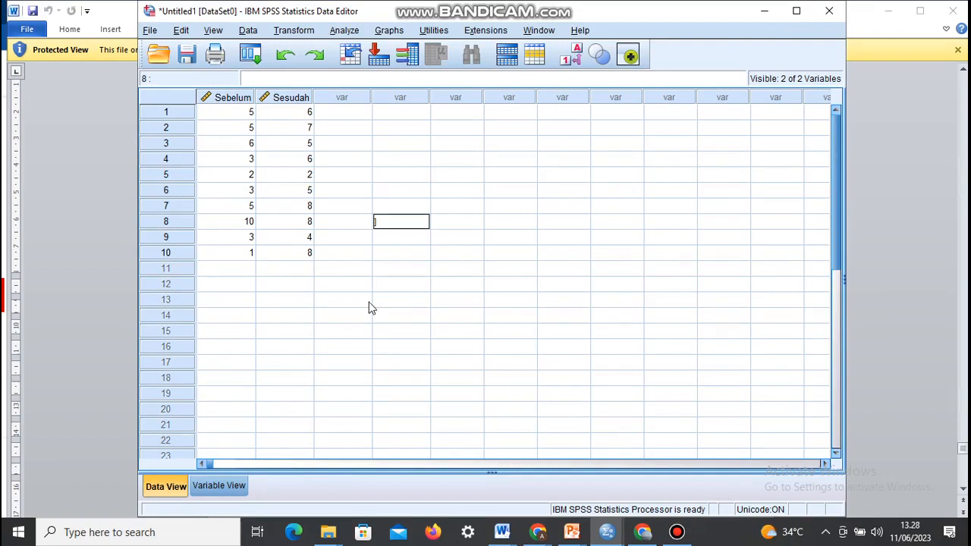
Set up a legacy nonparametric 2 Related Samples test and remove the leftover NS and Stroberi variables from the test pairs.
left_click(345, 31)
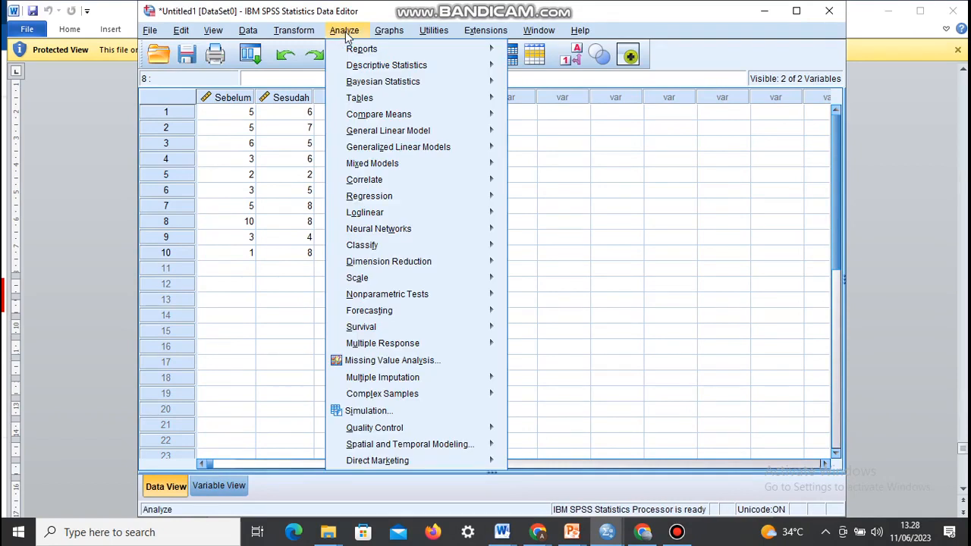
mouse_move(437, 289)
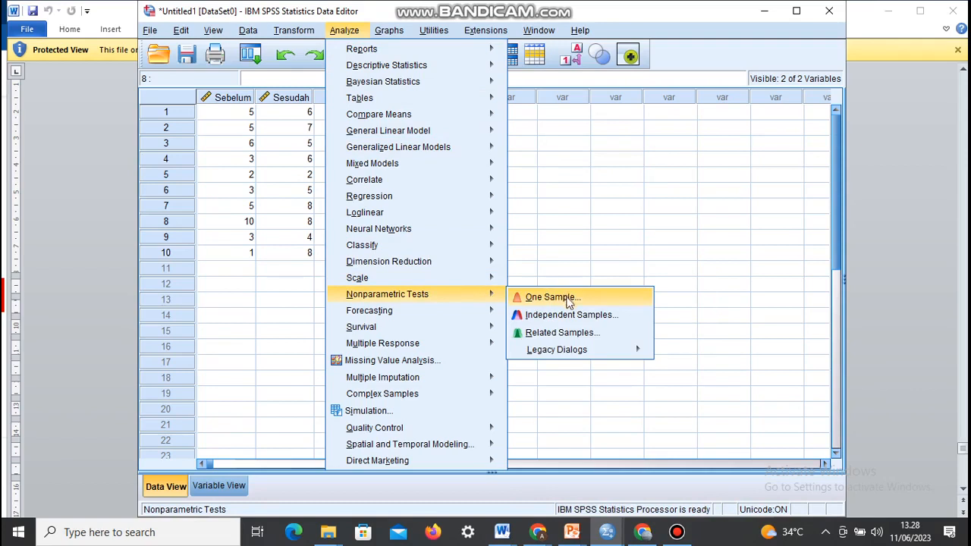
mouse_move(564, 355)
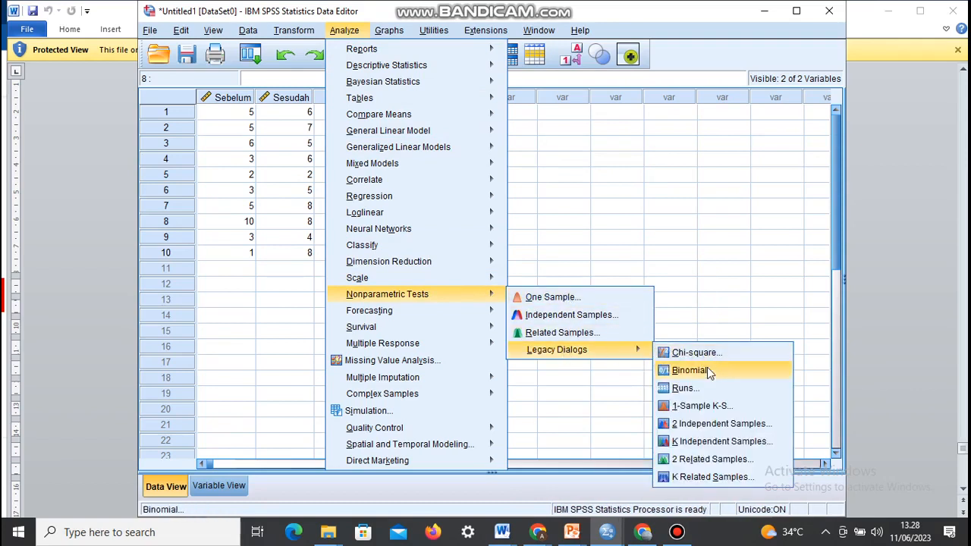
left_click(685, 460)
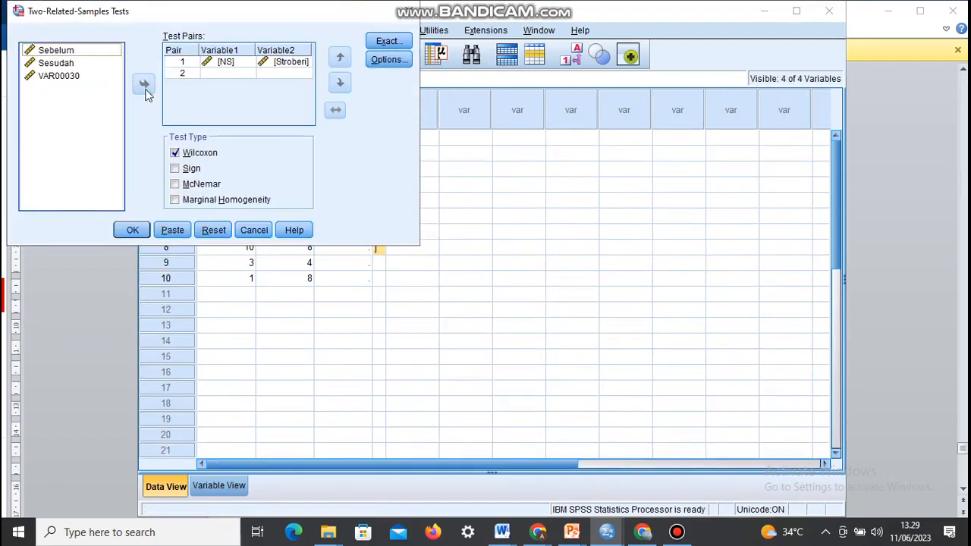
left_click(78, 79)
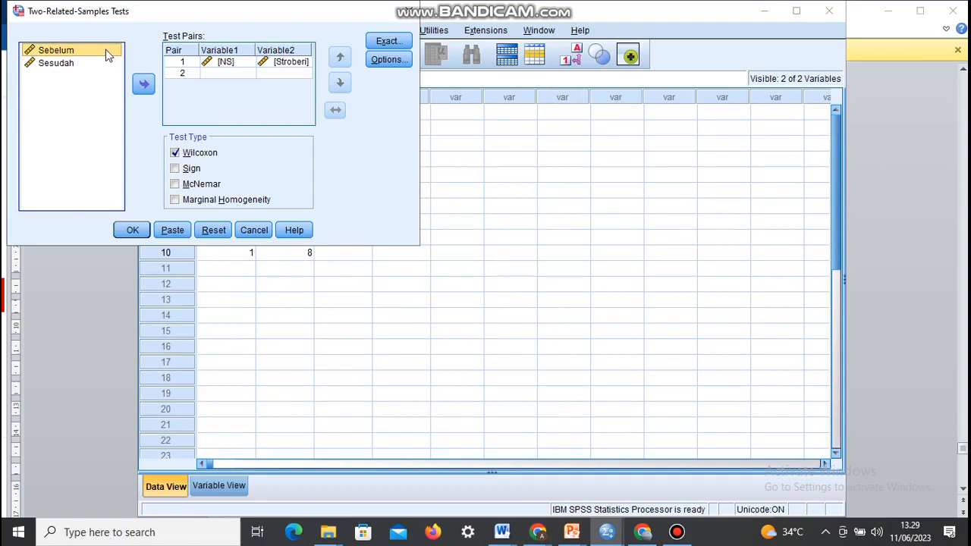
left_click(226, 64)
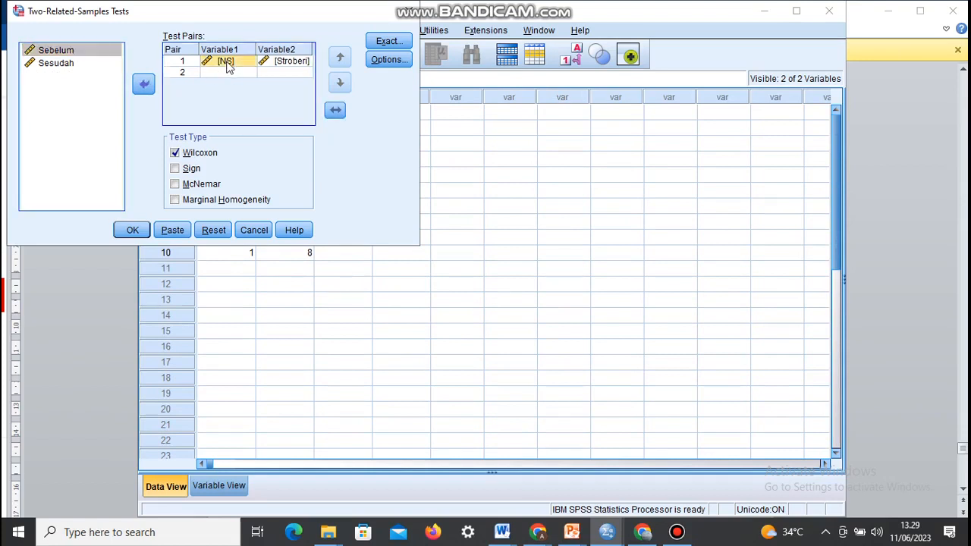
left_click(144, 84)
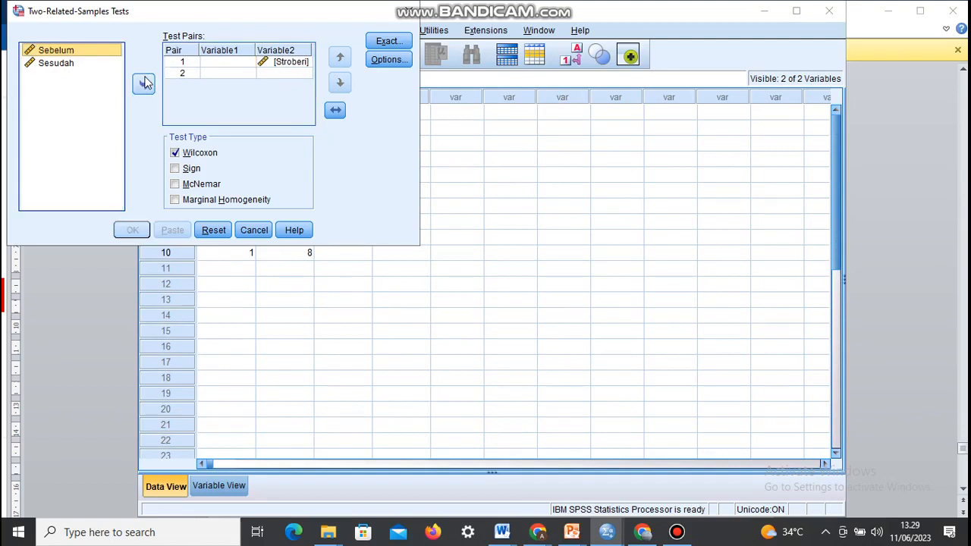
left_click(274, 64)
left_click(138, 86)
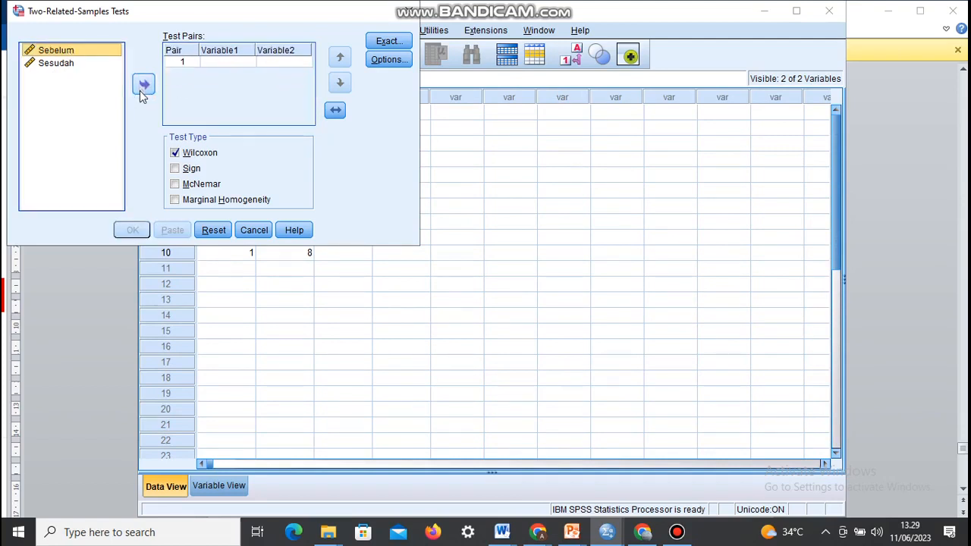
Pair Sebelum with Sesudah and run the two-related-samples test with the Wilcoxon test type.
left_click(142, 86)
left_click(85, 67)
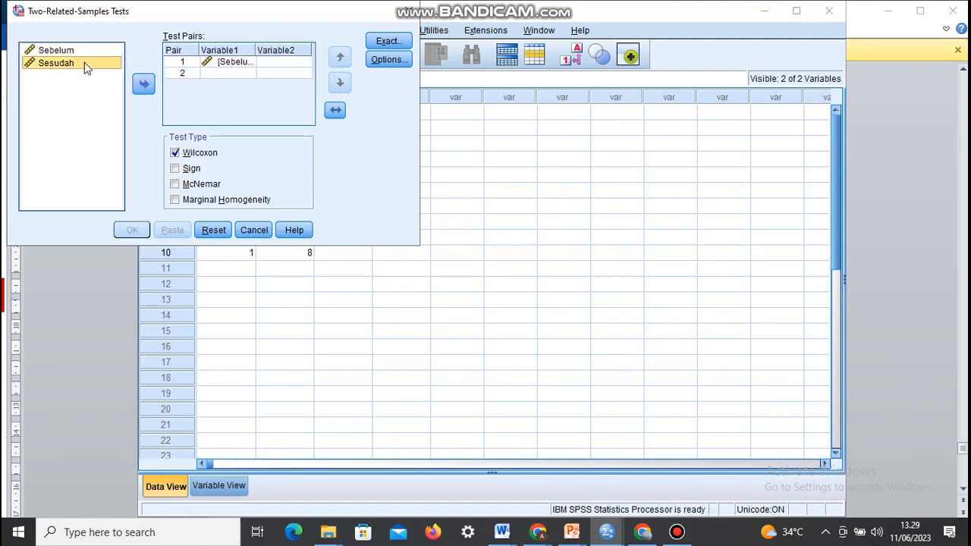
left_click(141, 88)
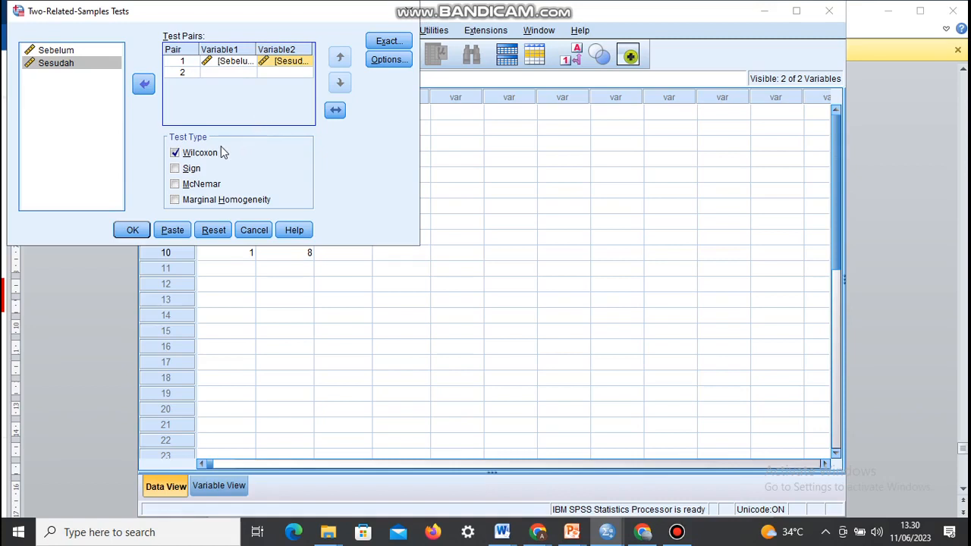
left_click(138, 236)
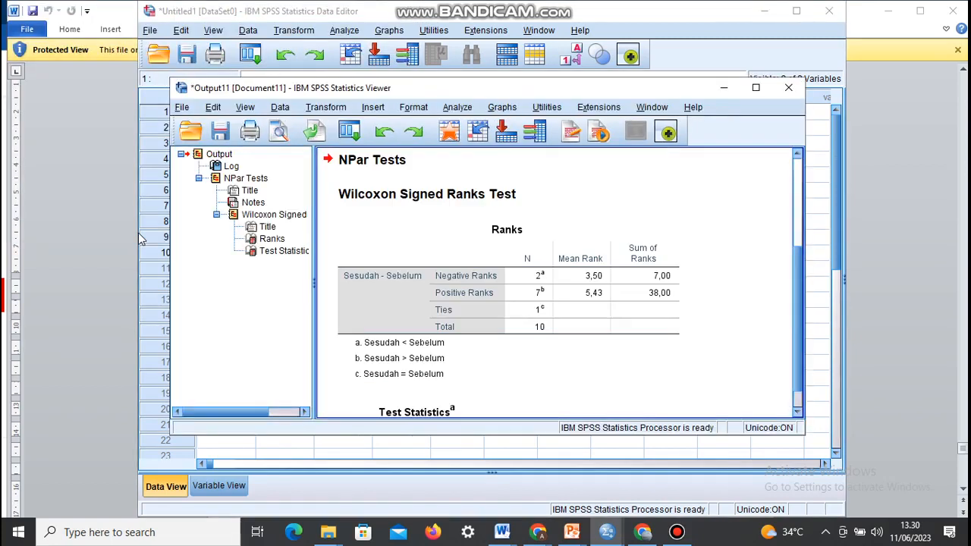
Examine the Ranks table and the Test Statistics table in the Wilcoxon Signed Ranks Test output.
left_click(488, 315)
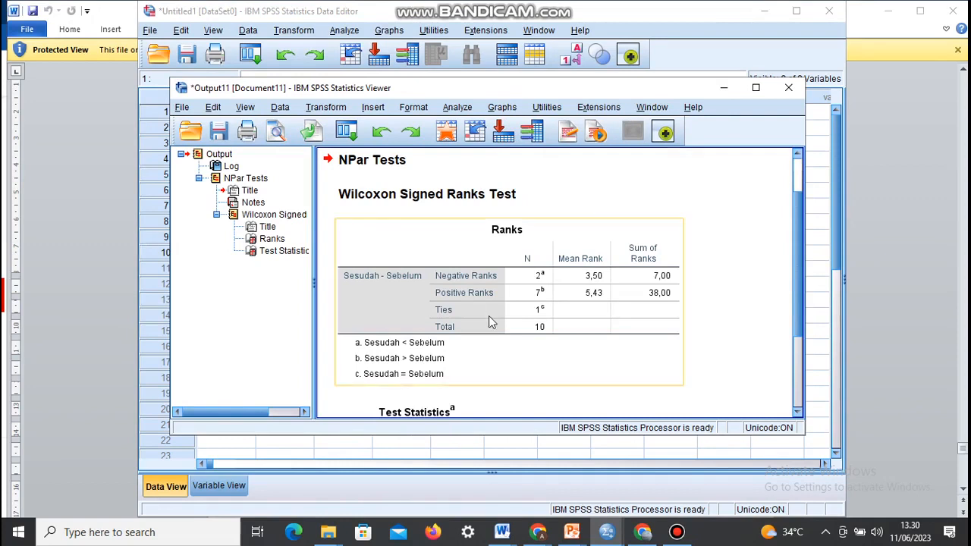
left_click(737, 242)
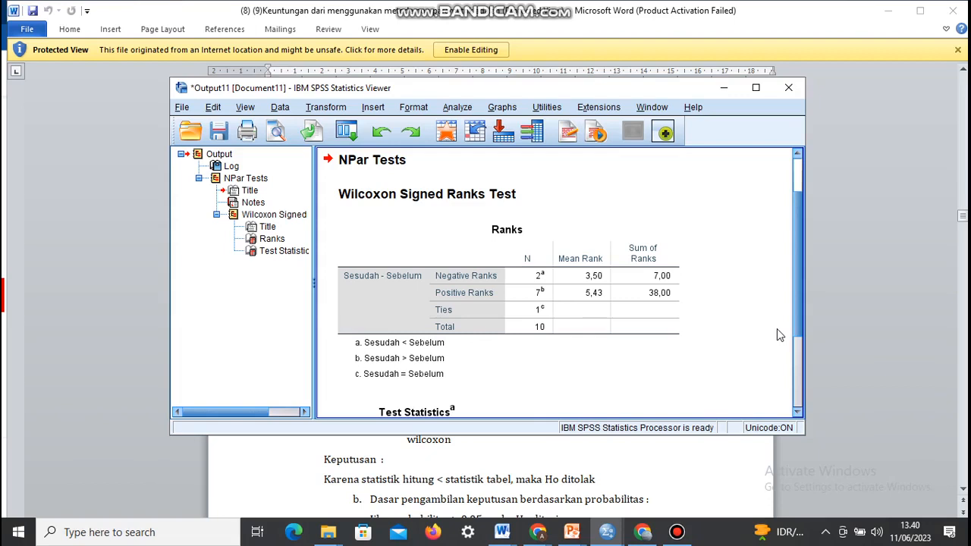
left_click(671, 267)
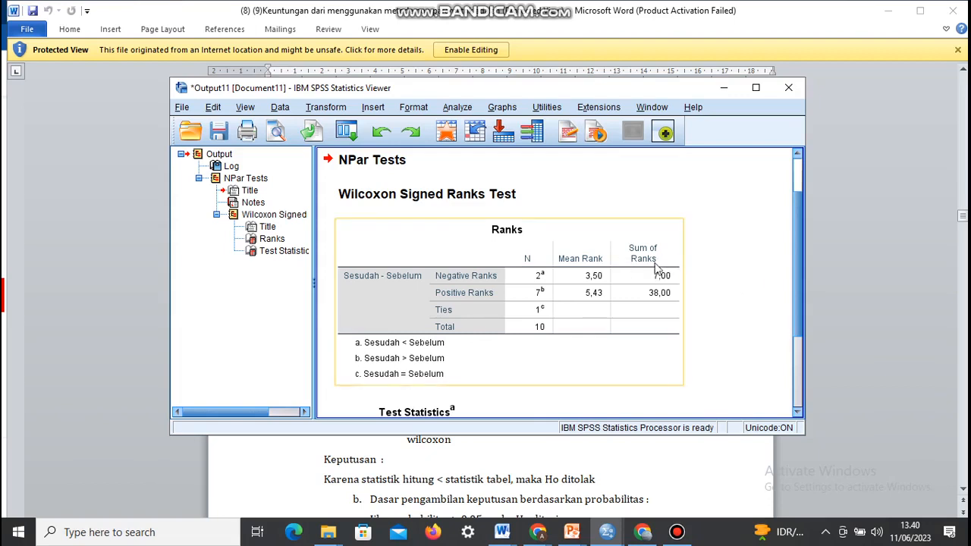
left_click(686, 241)
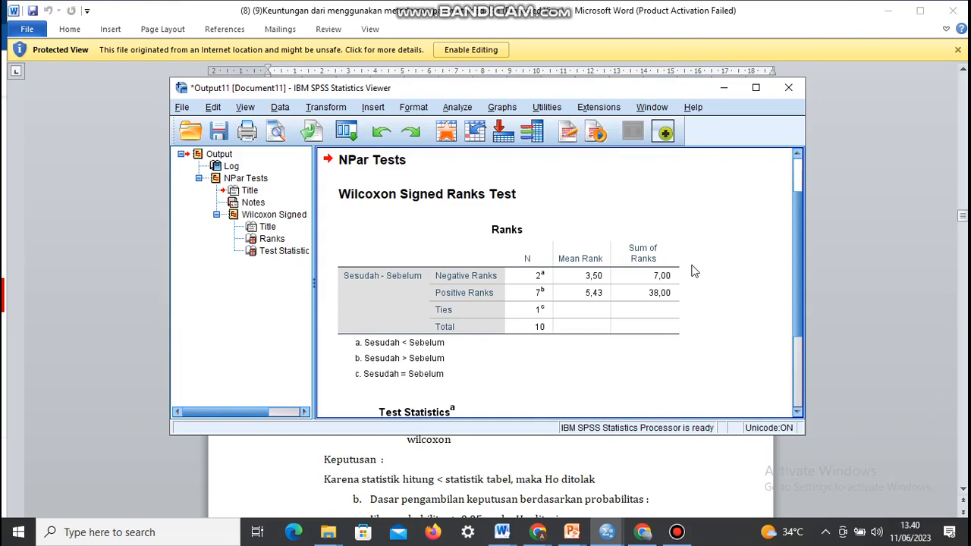
left_click(673, 295)
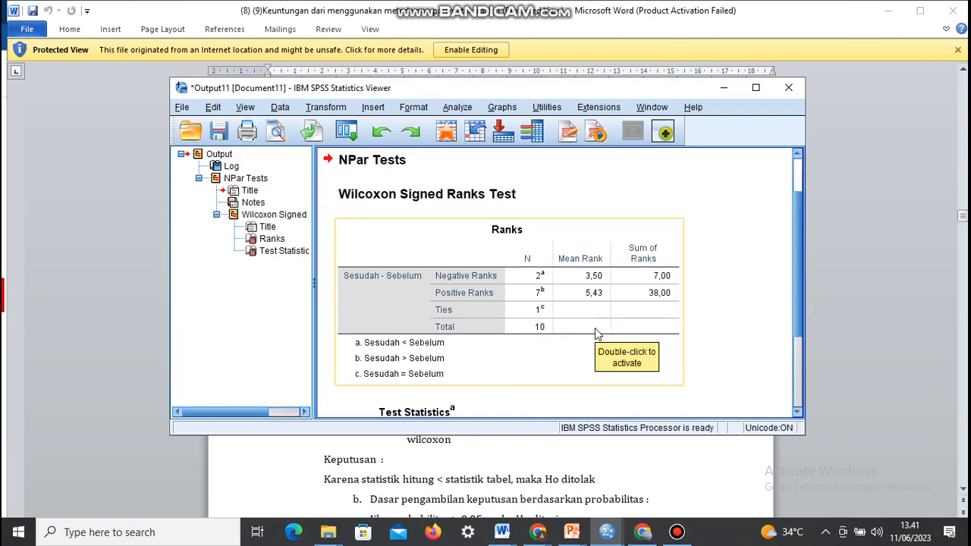
scroll(595, 327, "down", 2)
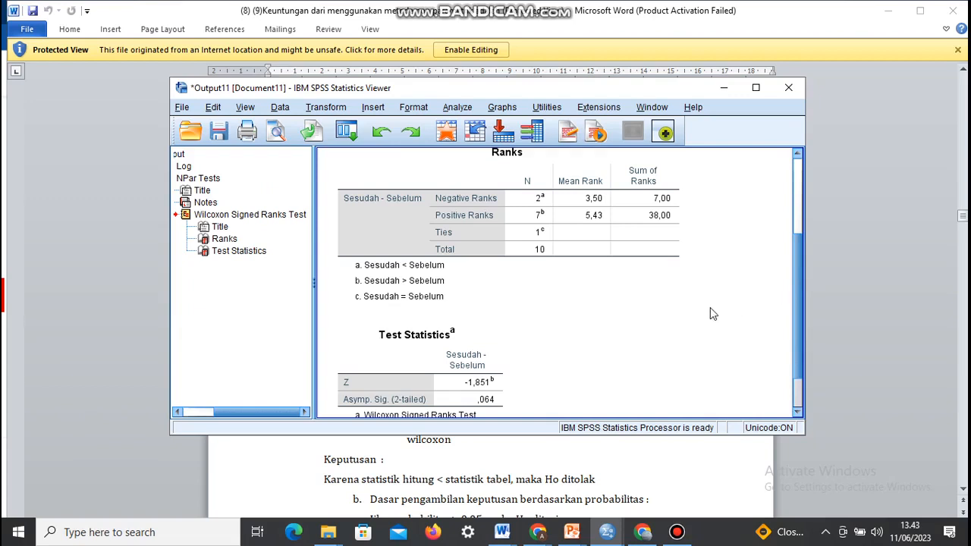
left_click(483, 403)
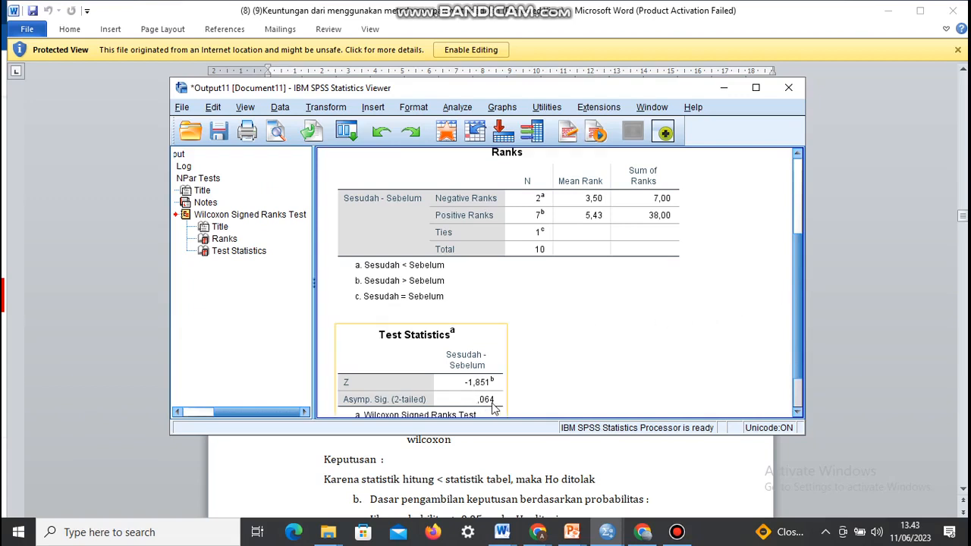